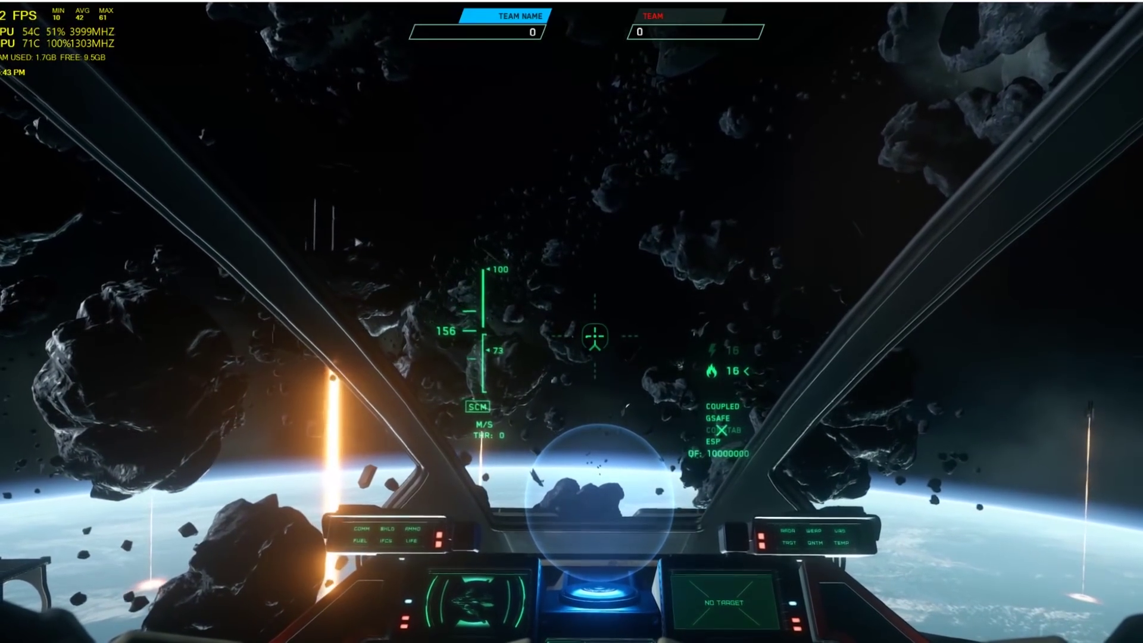
Ease off the throttle with S while flying toward the station through the asteroids.
key(s)
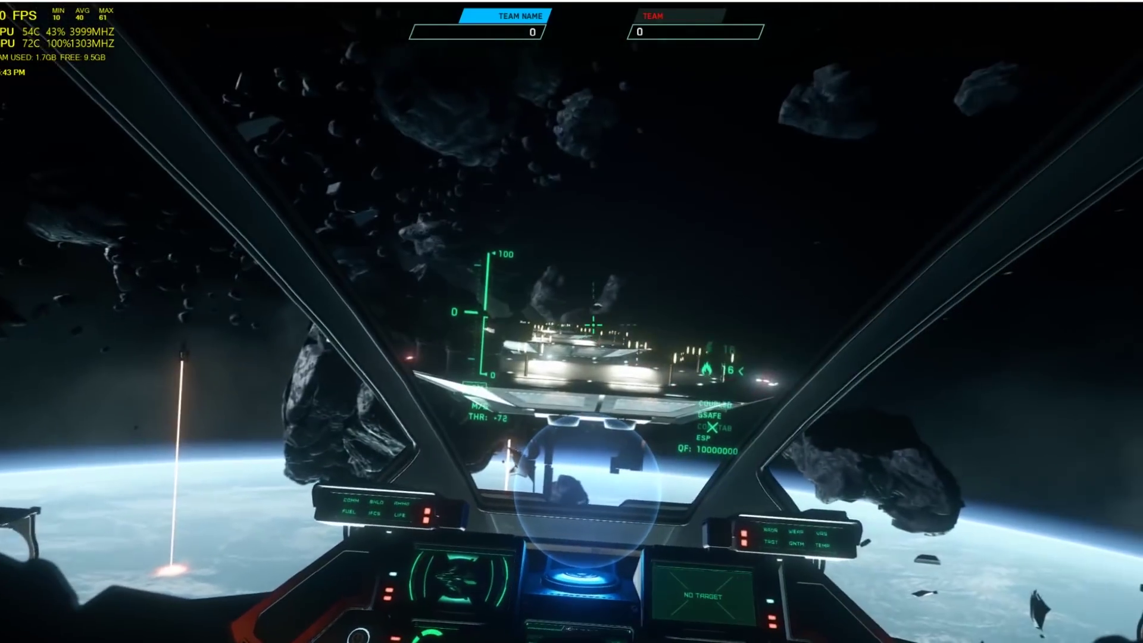
Lower the landing gear with N beside the landing platform.
key(n)
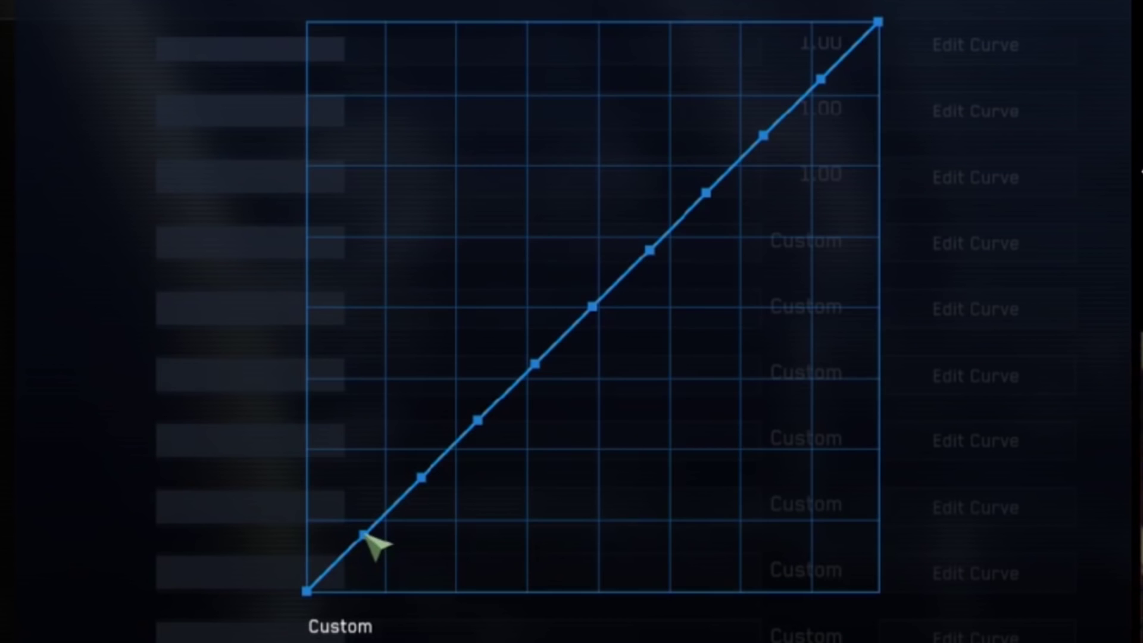
Drag the lowest point of the FaceTrackNoIR response curve upward.
drag(365, 535, 368, 501)
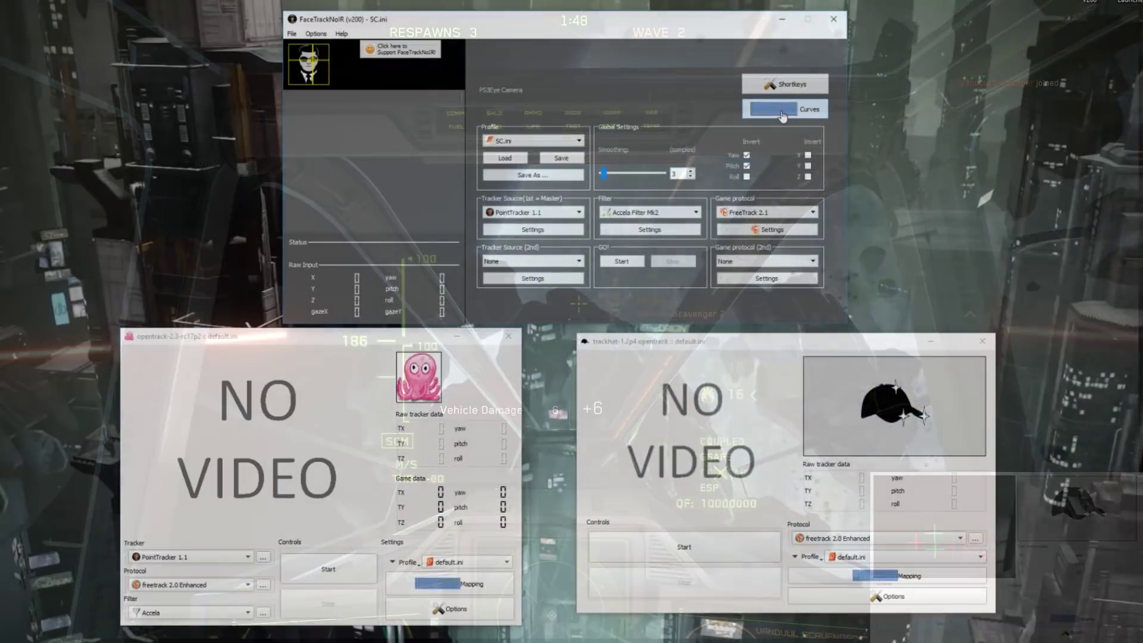
Open FaceTrackNoIR's tracking curves, reposition the window, and view the X, Y and Z curves.
click(779, 115)
drag(712, 144, 595, 189)
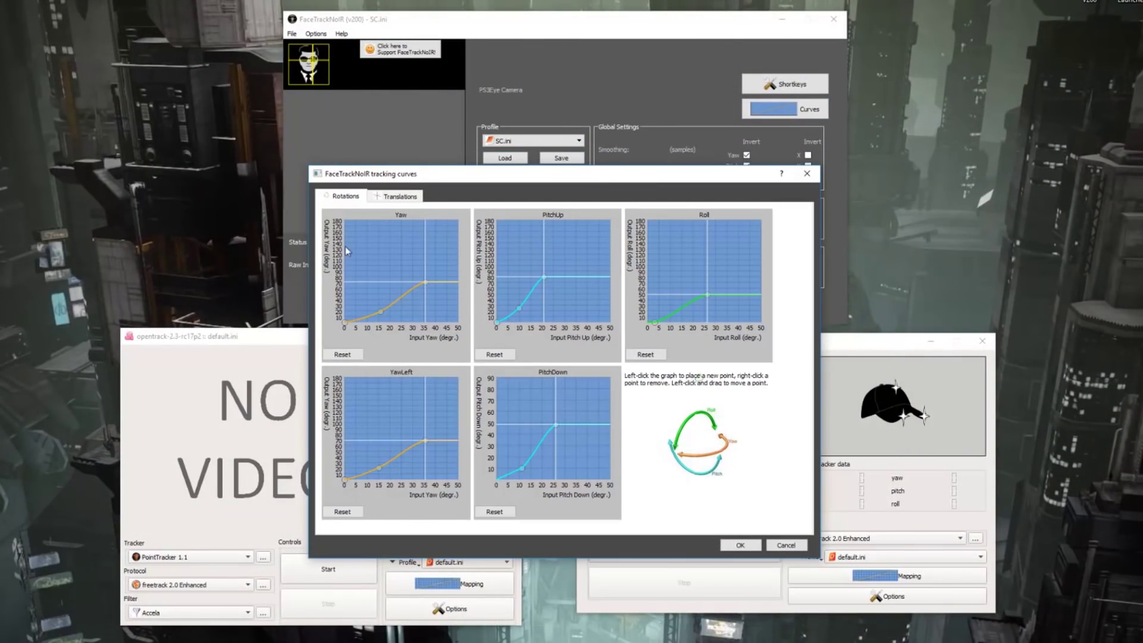
click(404, 198)
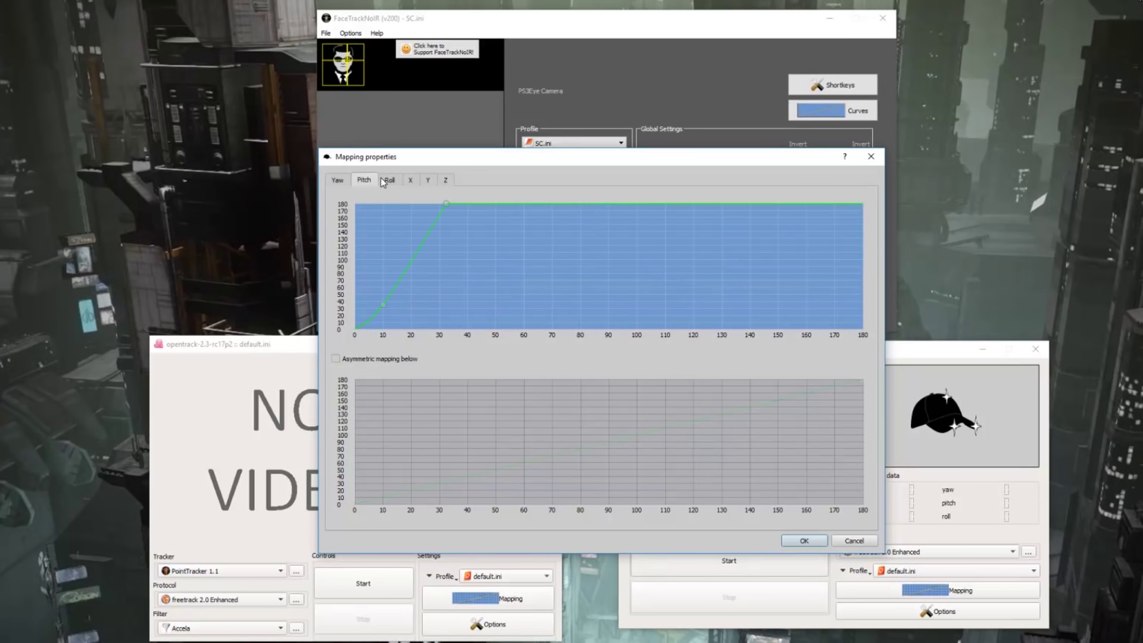
click(410, 180)
click(429, 181)
click(446, 182)
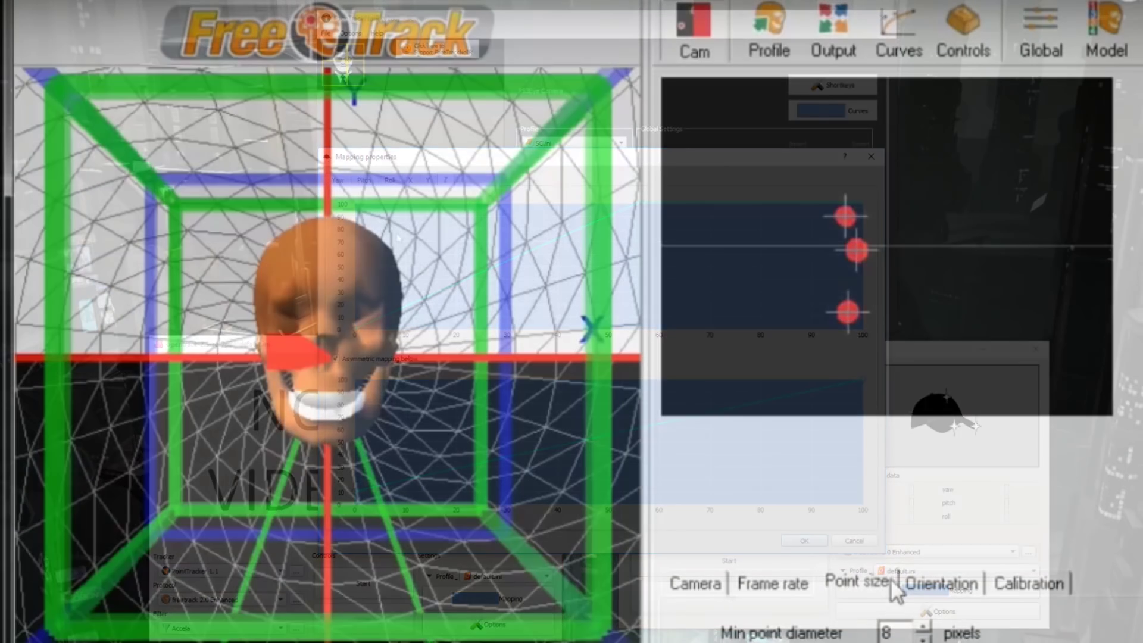
Check the frame rate settings, then step through opentrack's X and Y axis mapping curves.
click(772, 582)
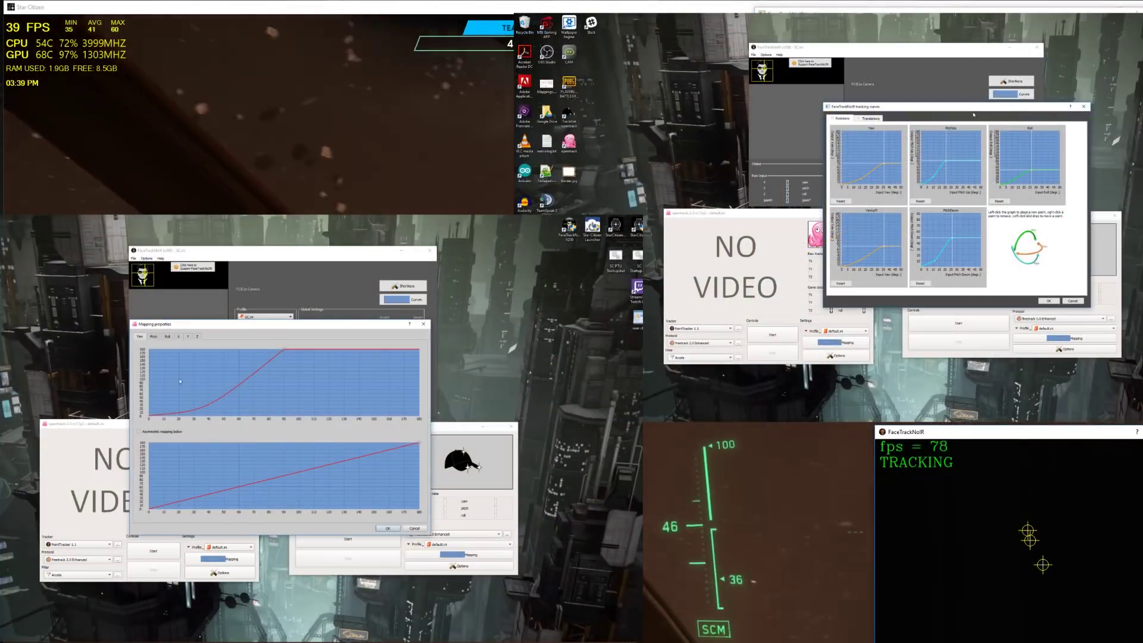
drag(967, 111, 915, 132)
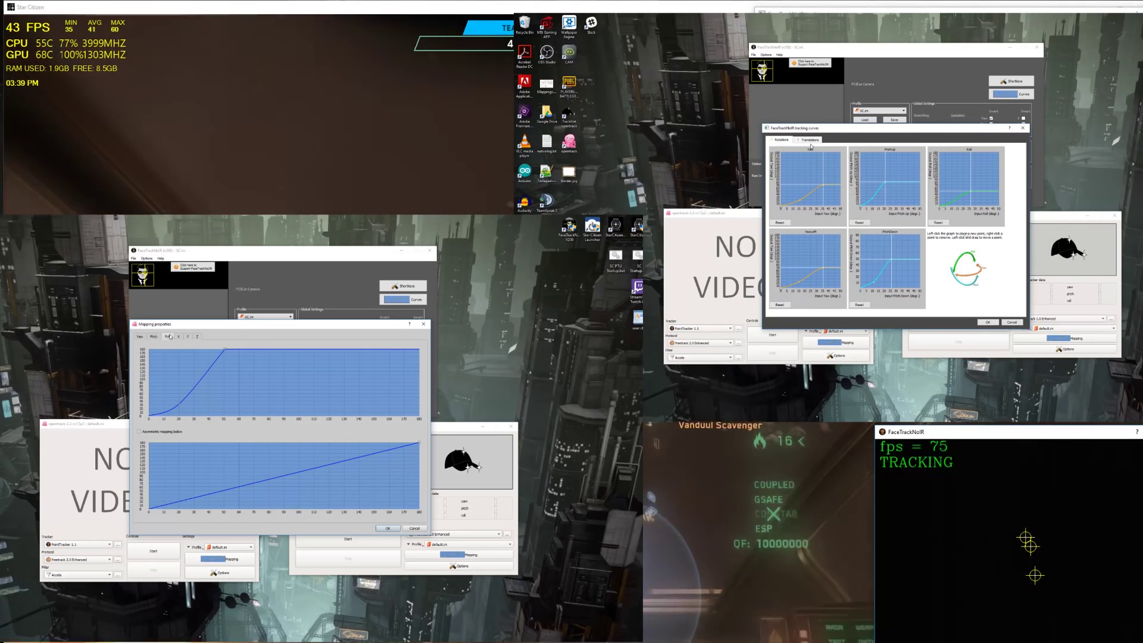
click(178, 336)
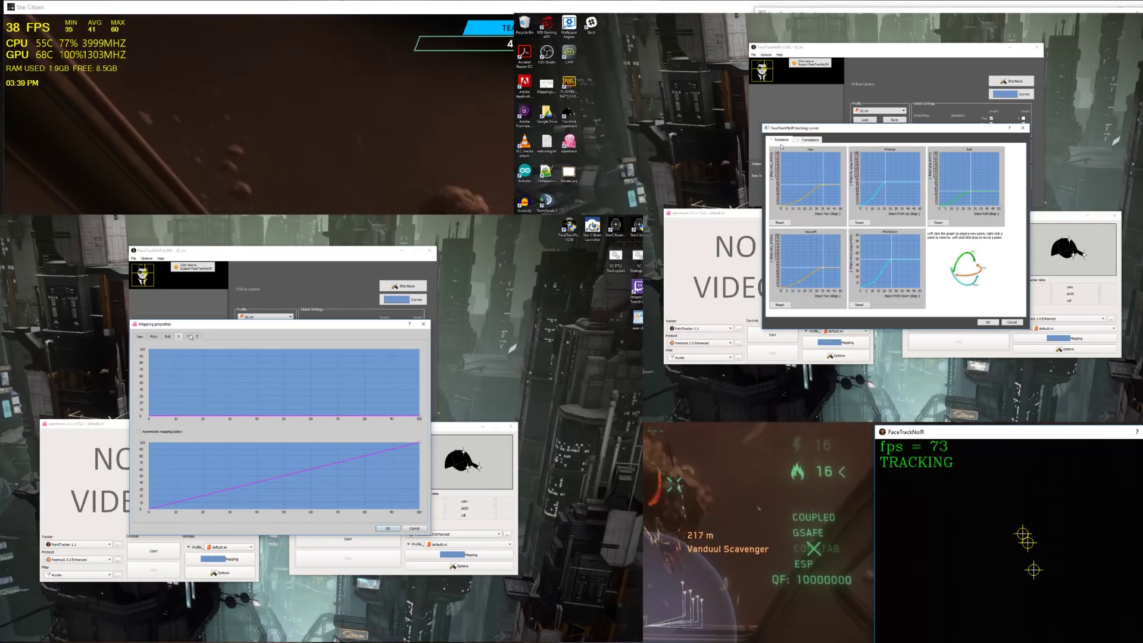
click(189, 337)
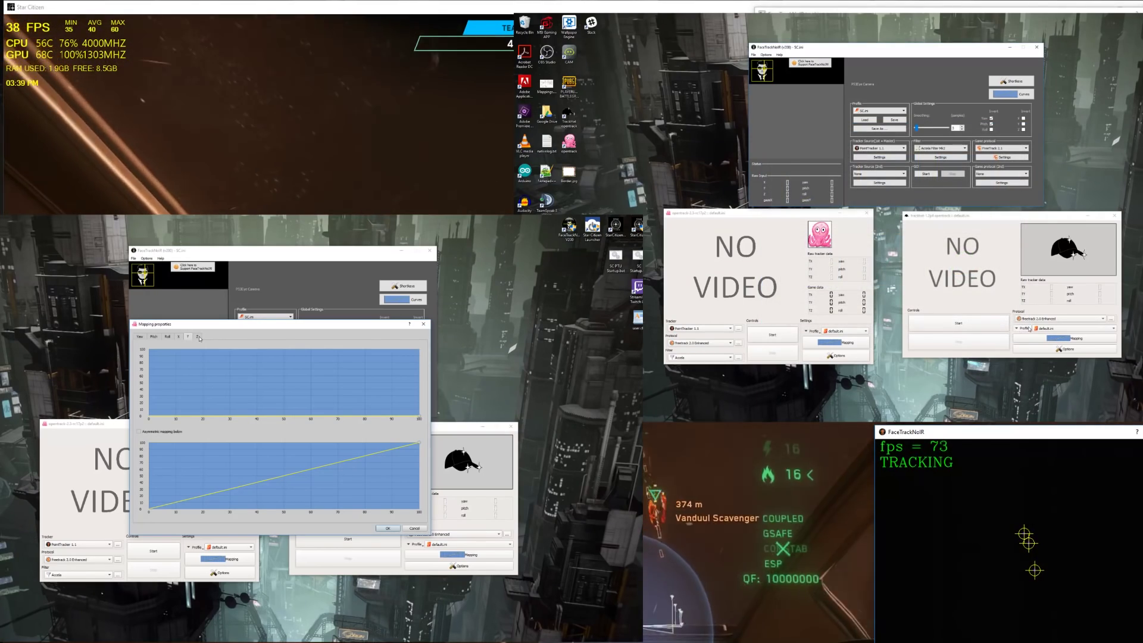
click(140, 336)
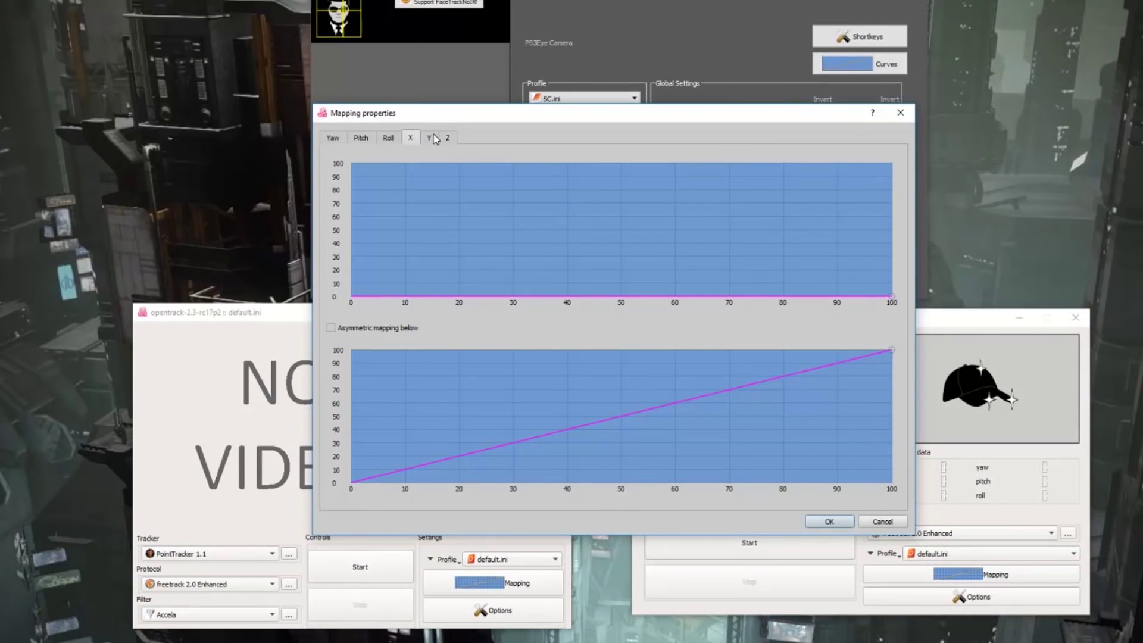
click(433, 135)
View the Z and Yaw curves, then alternate Translations and Rotations tabs, ending on Rotations.
click(450, 138)
click(334, 136)
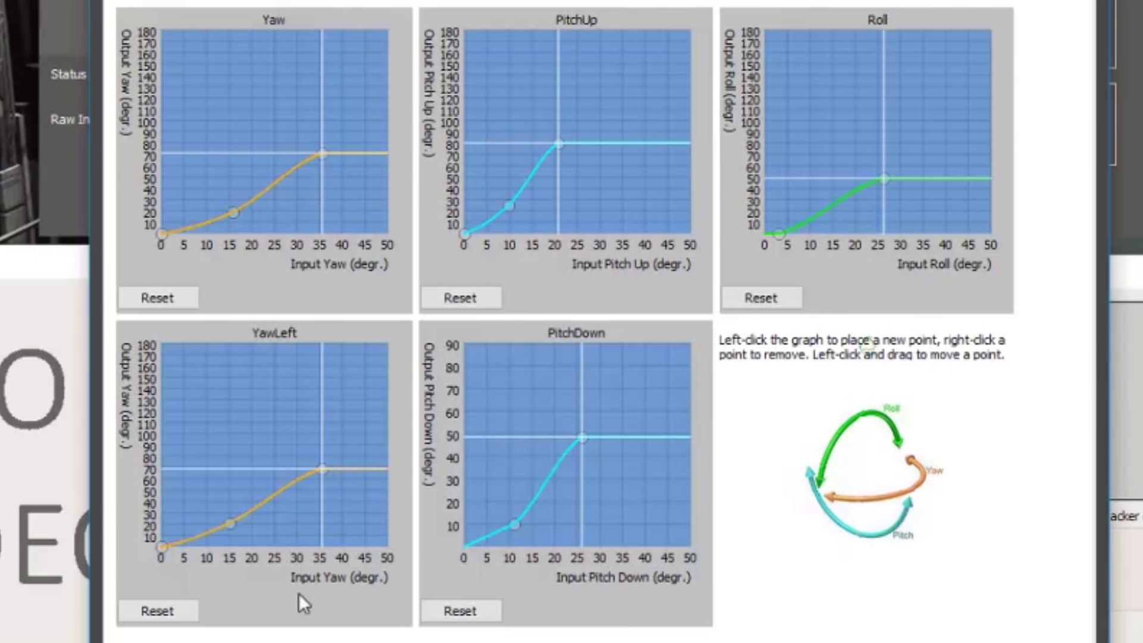
click(273, 2)
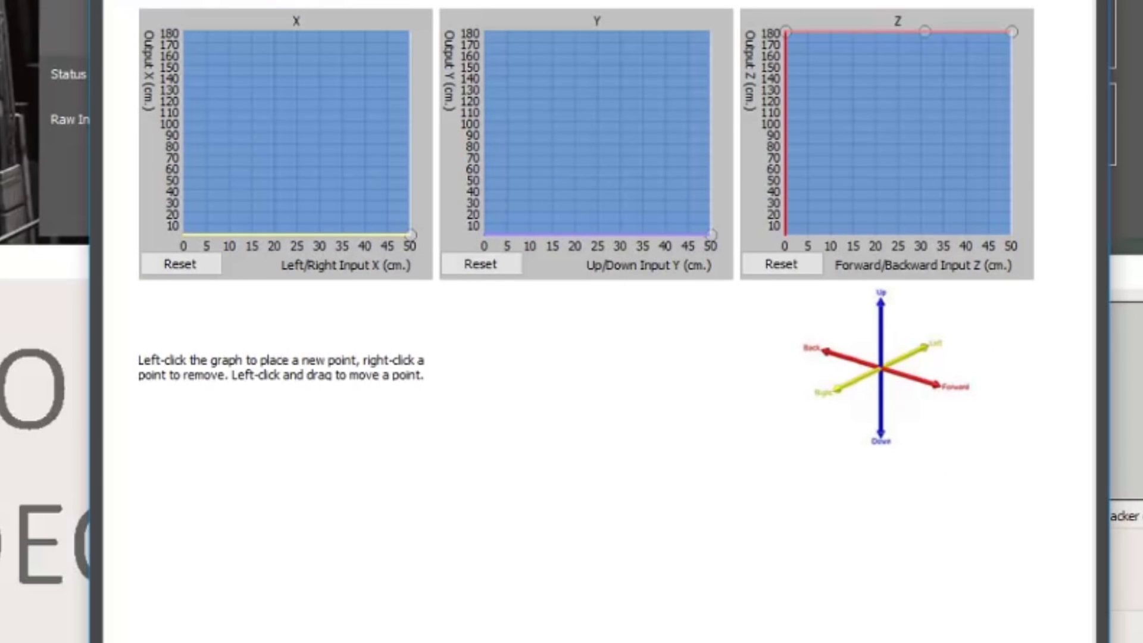
click(153, 2)
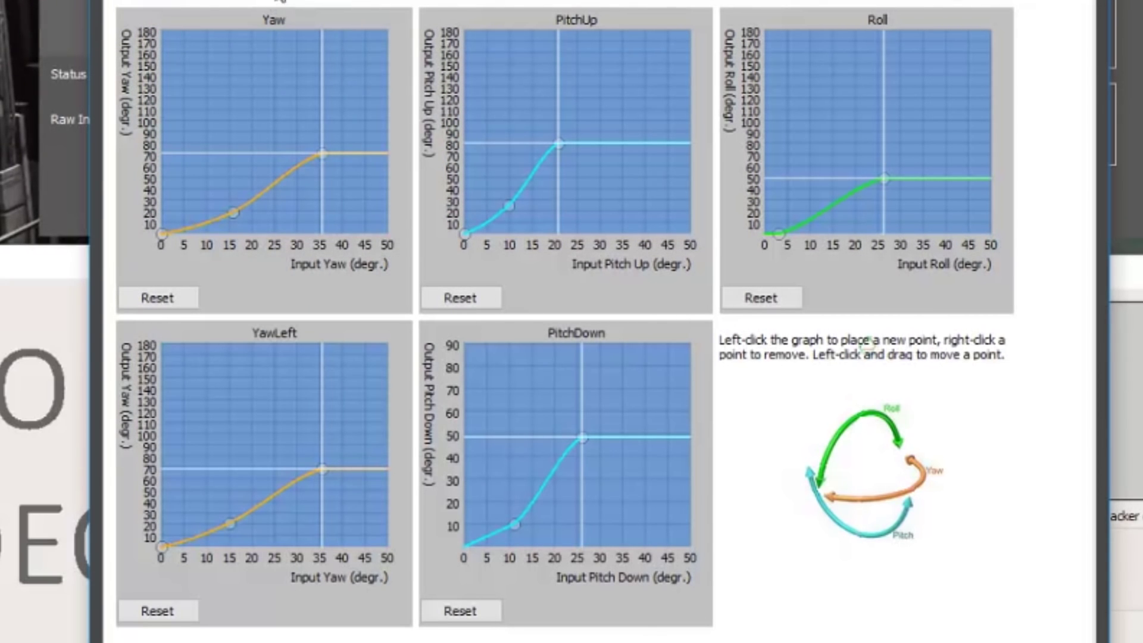
click(275, 3)
click(154, 1)
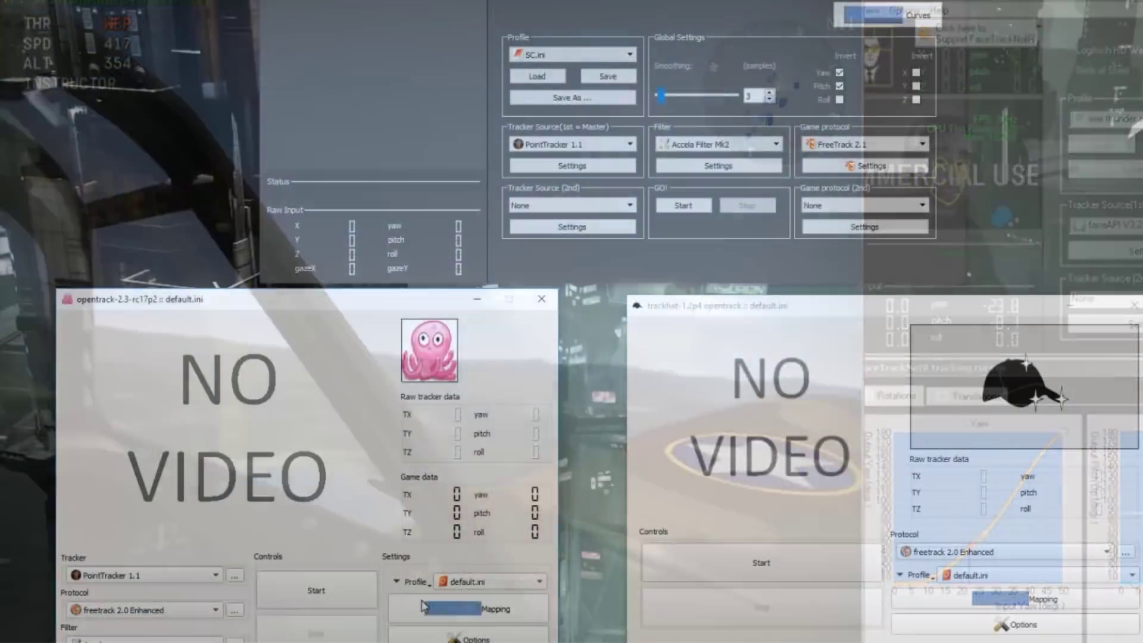
Open opentrack's Mapping properties and view the Roll, X and Z response curves.
click(427, 606)
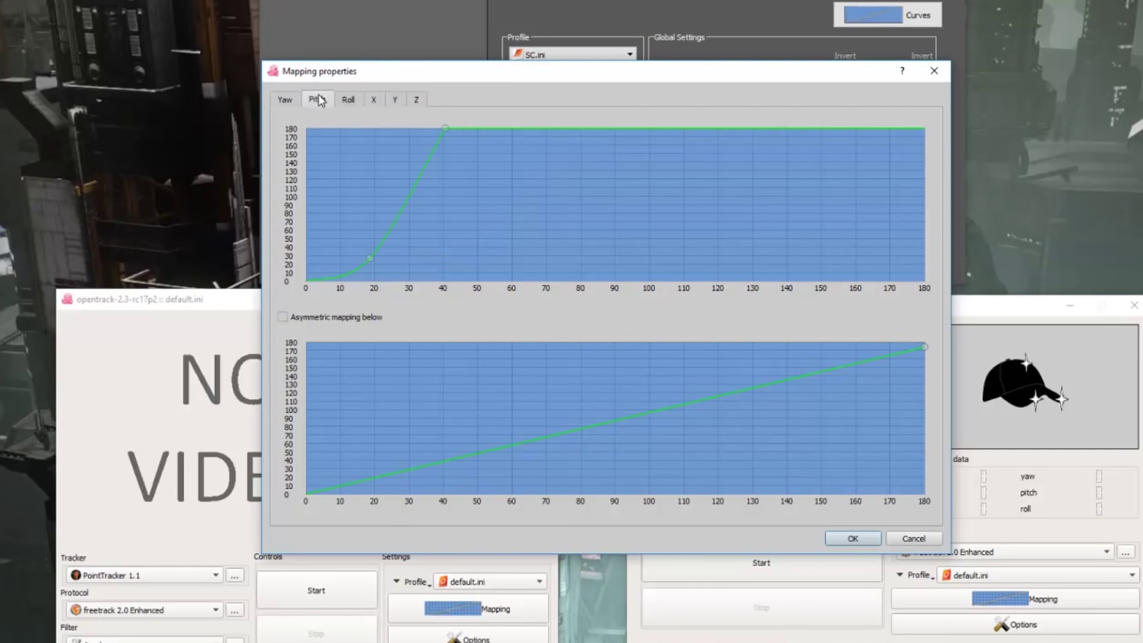
click(351, 99)
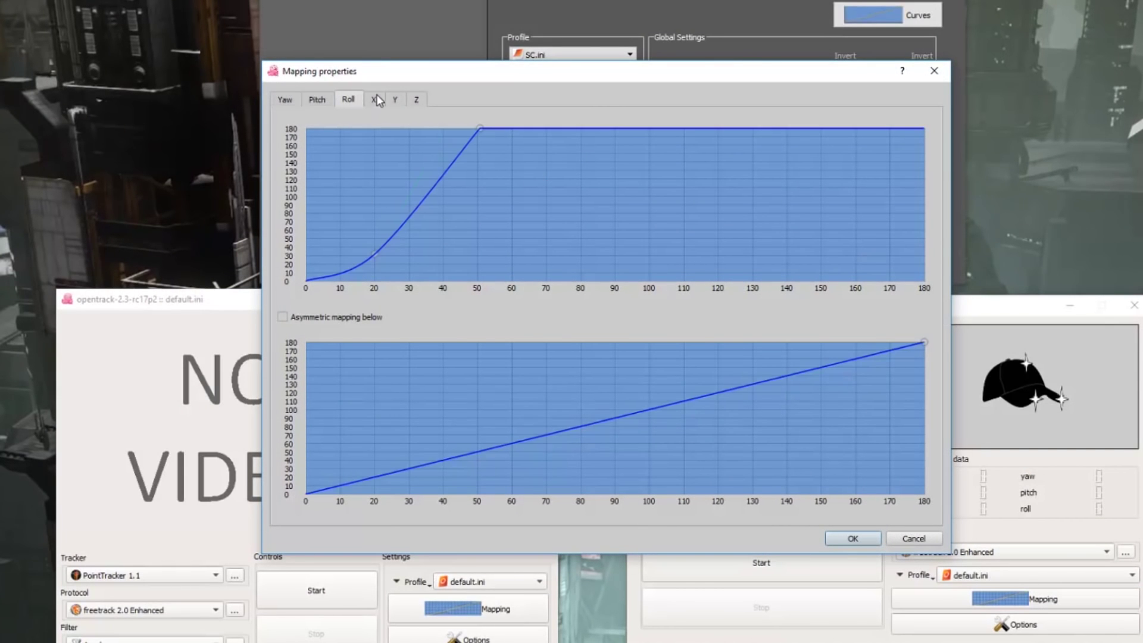
click(377, 99)
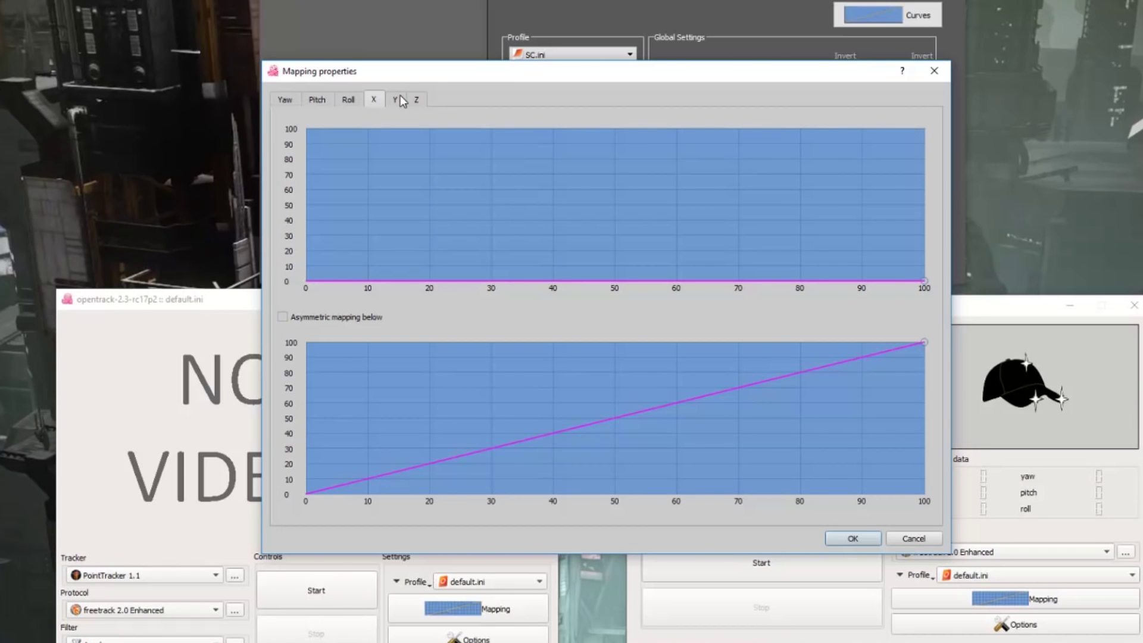
click(419, 99)
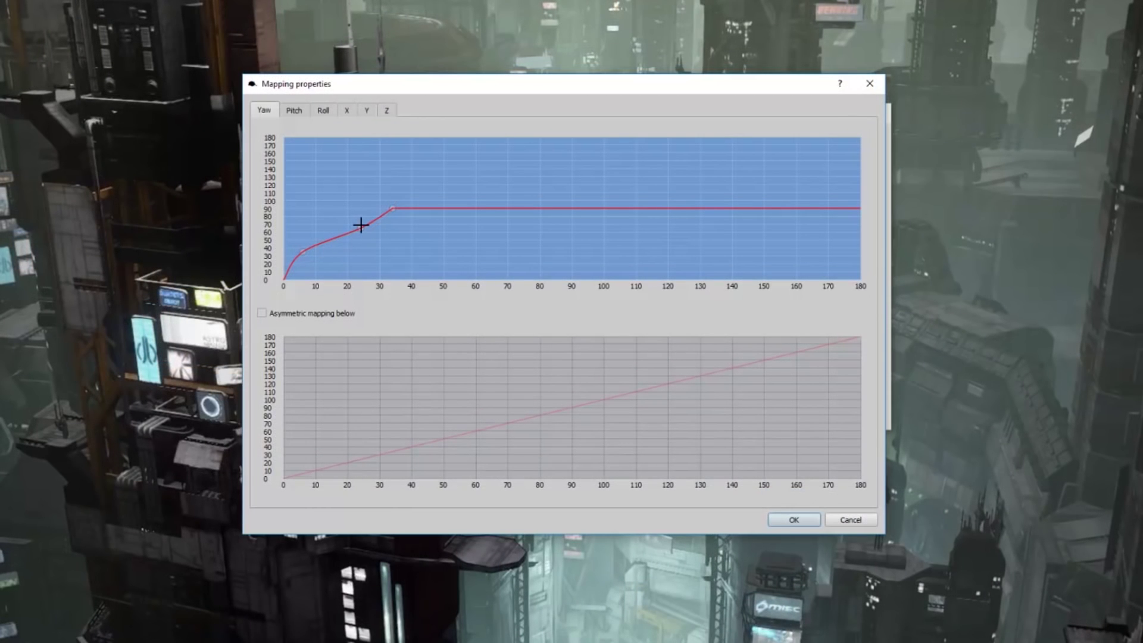
Nudge a Yaw curve bend point slightly upward in opentrack's Mapping properties.
mouse_move(360, 224)
mouse_down()
mouse_move(359, 204)
mouse_move(357, 216)
mouse_up()
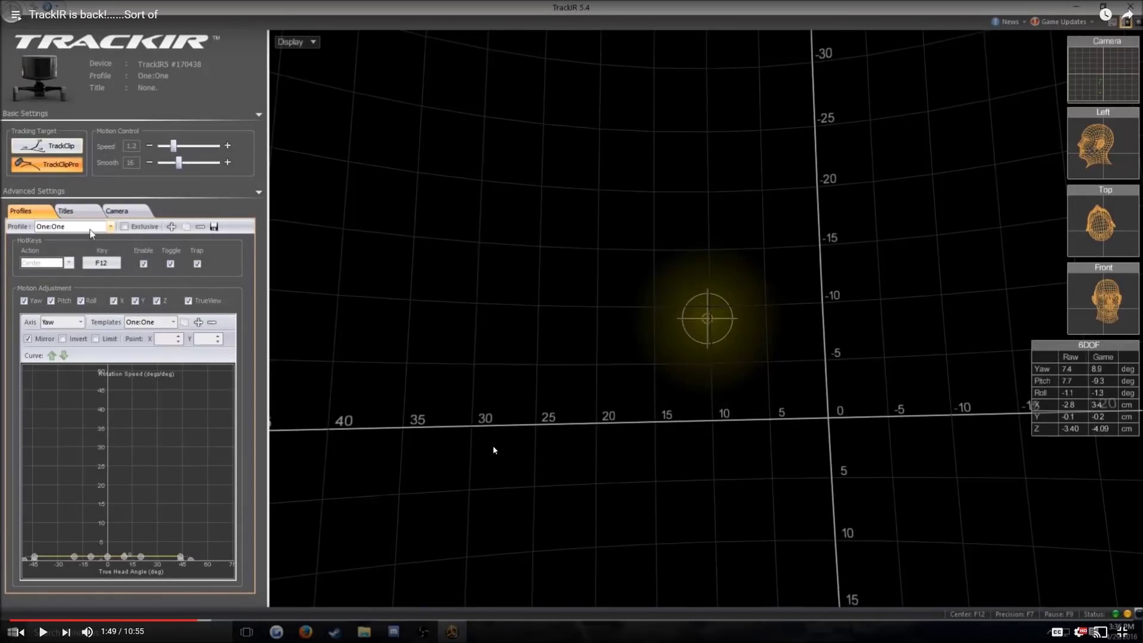
Resume the TrackIR 5.4 demonstration video showing its One:One profile curve.
key(space)
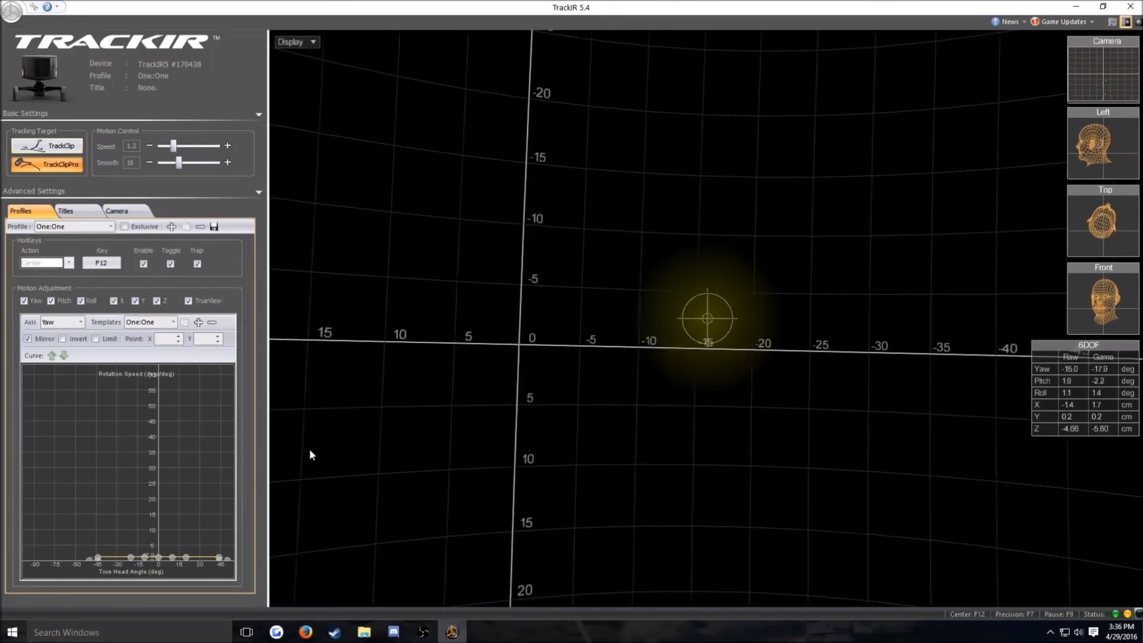
mouse_move(585, 382)
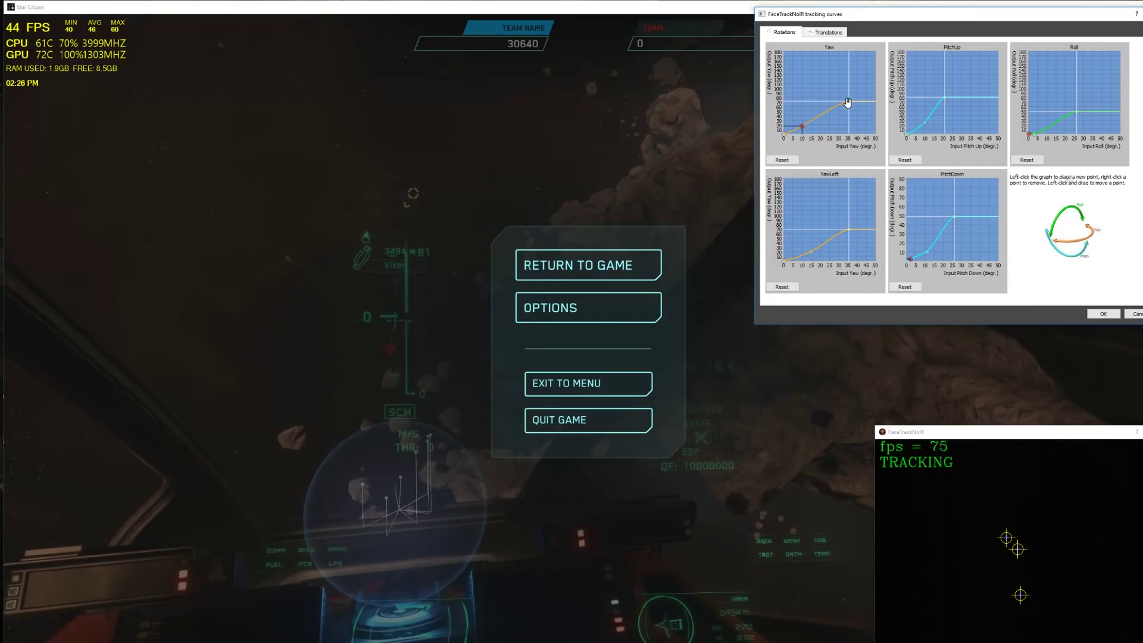
Lower Yaw's end to about 50, stretch PitchUp and YawLeft rightward, delete PitchDown's low point.
drag(882, 105, 877, 111)
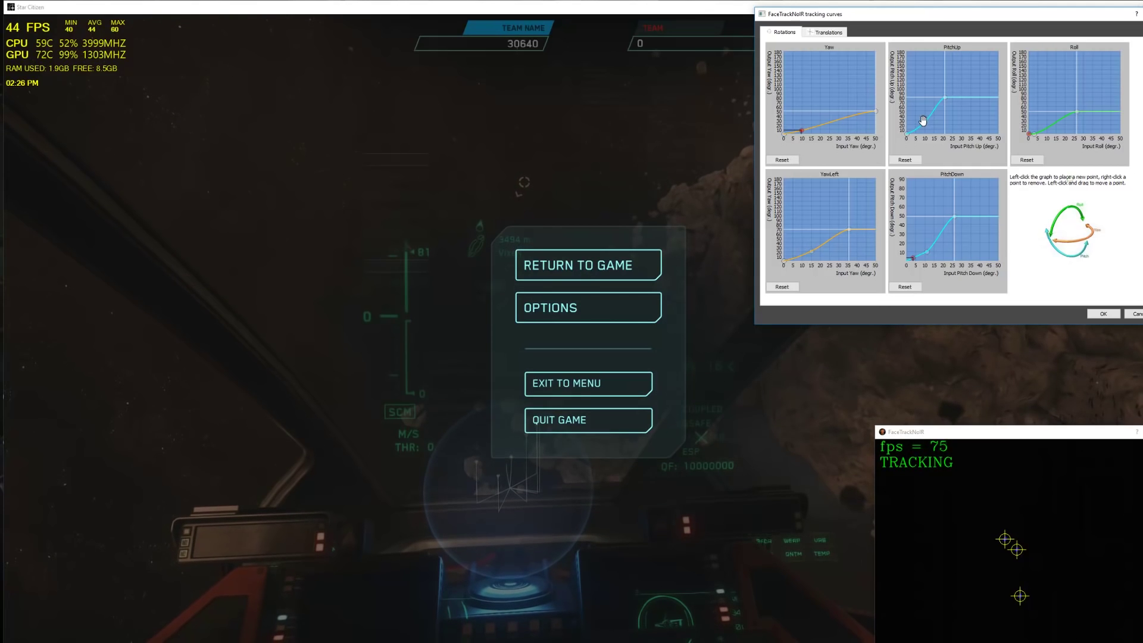
drag(922, 121, 1004, 112)
drag(813, 250, 998, 217)
right_click(925, 252)
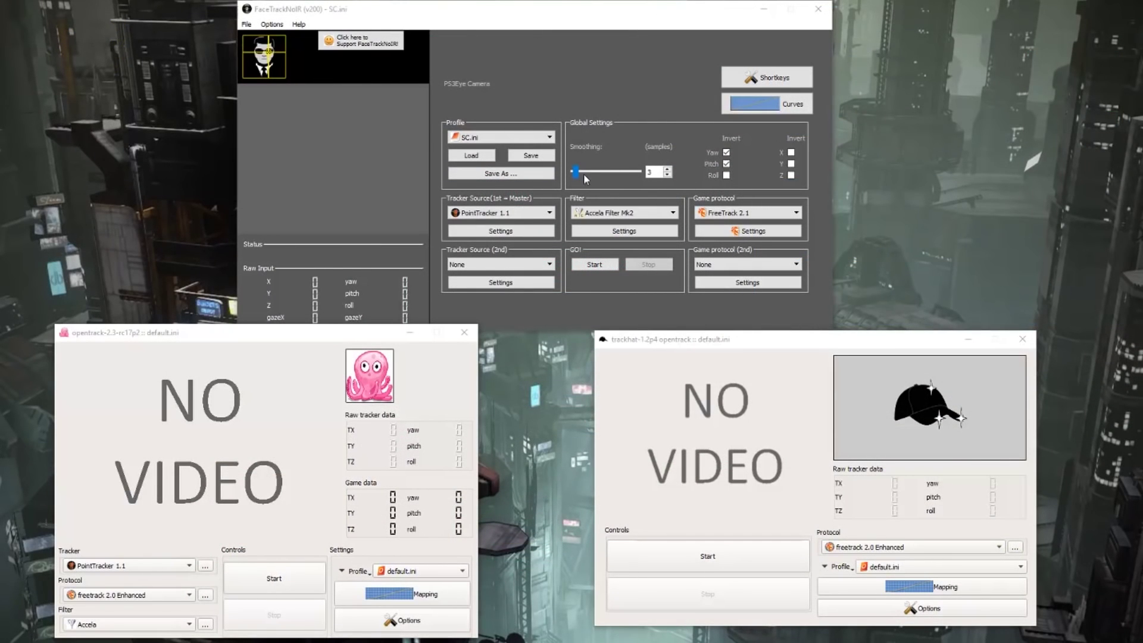
drag(576, 172, 592, 173)
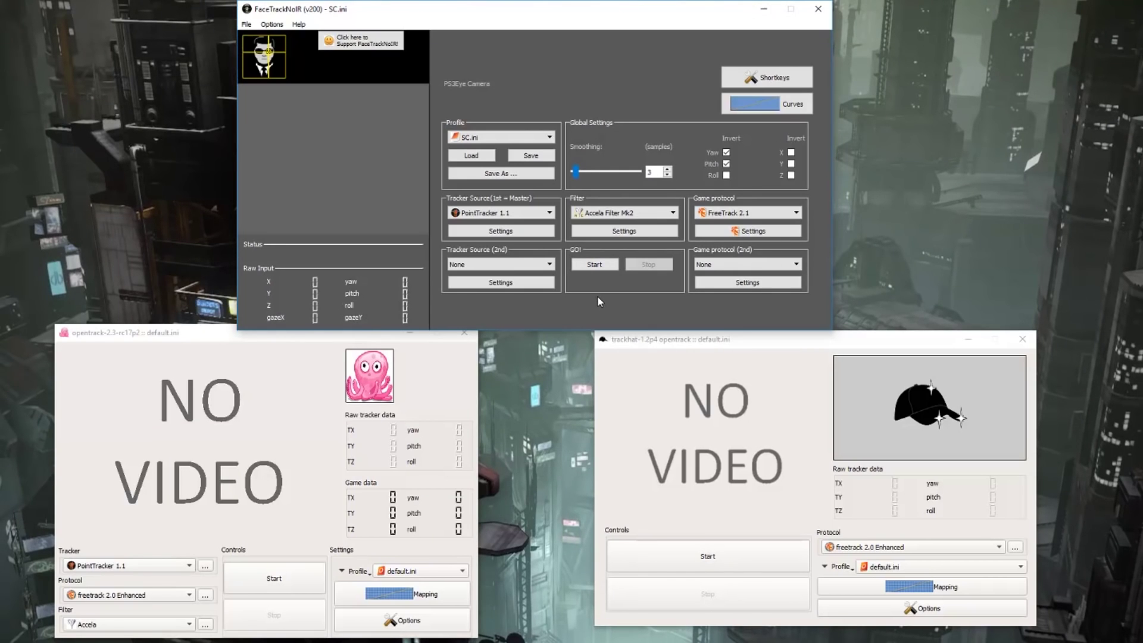
click(596, 230)
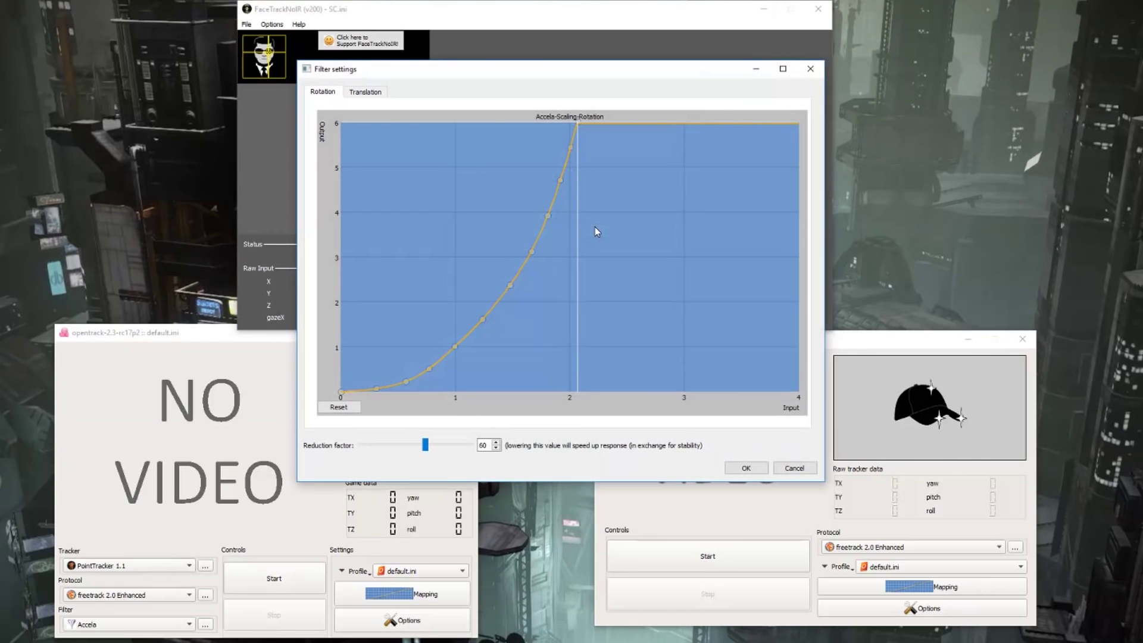
drag(426, 447, 414, 443)
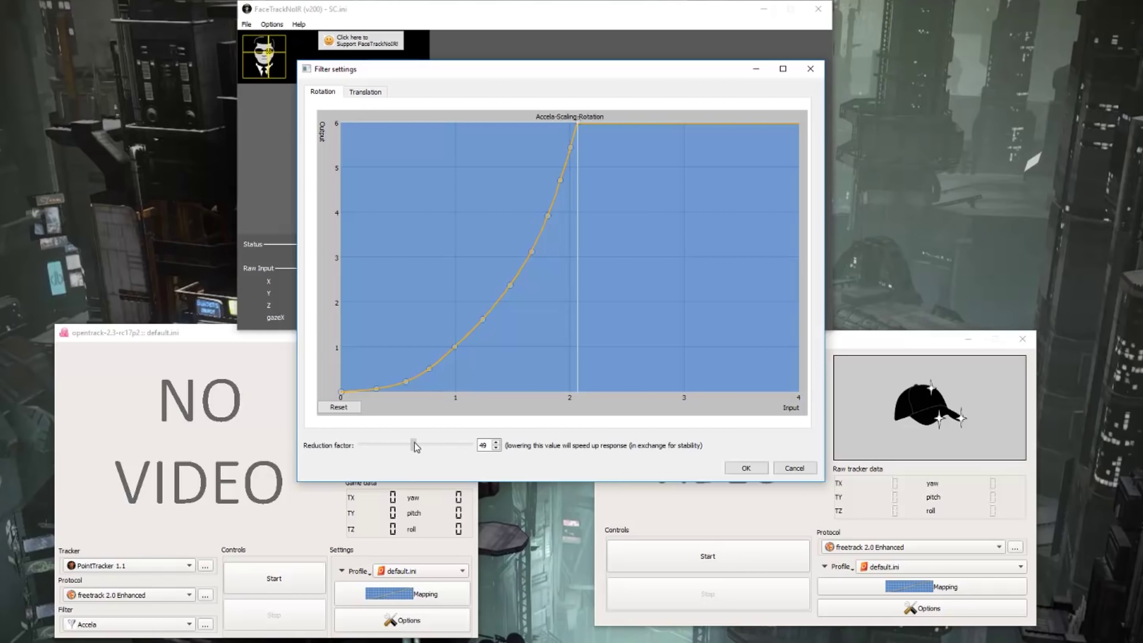
click(796, 469)
click(562, 293)
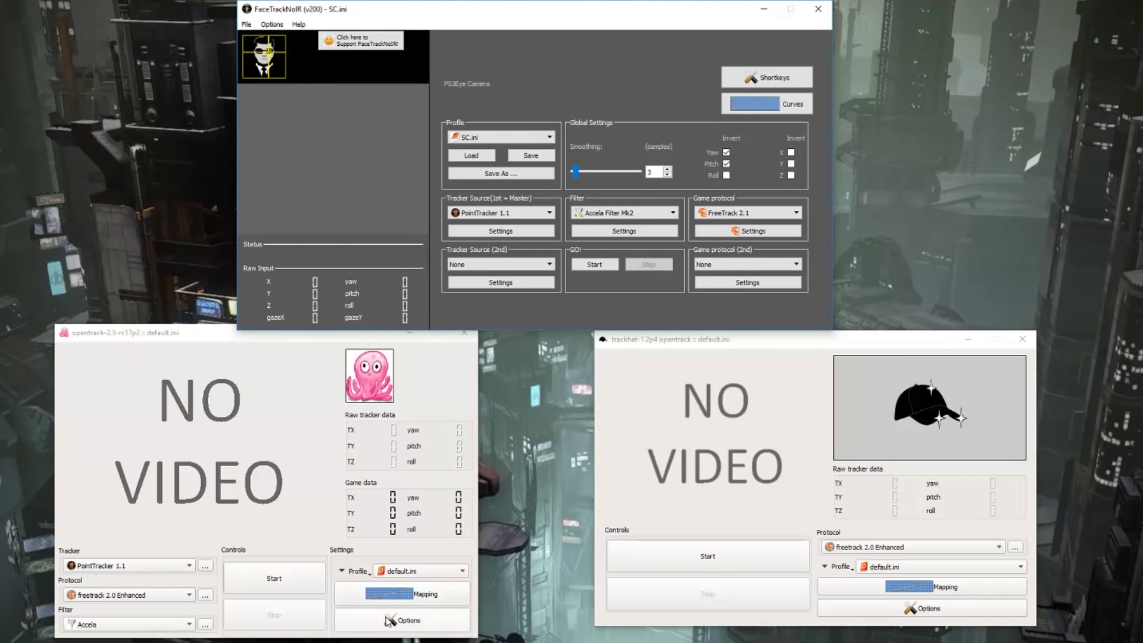
Review the Accela filter settings, then show the trackhat opentrack's Filter options.
click(204, 623)
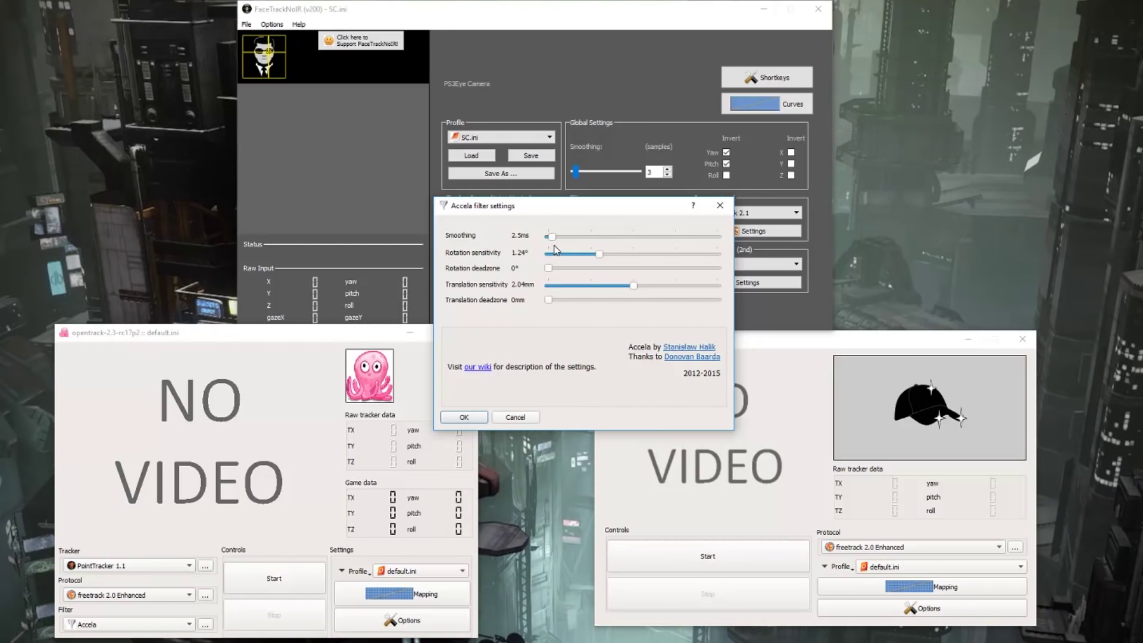
click(464, 416)
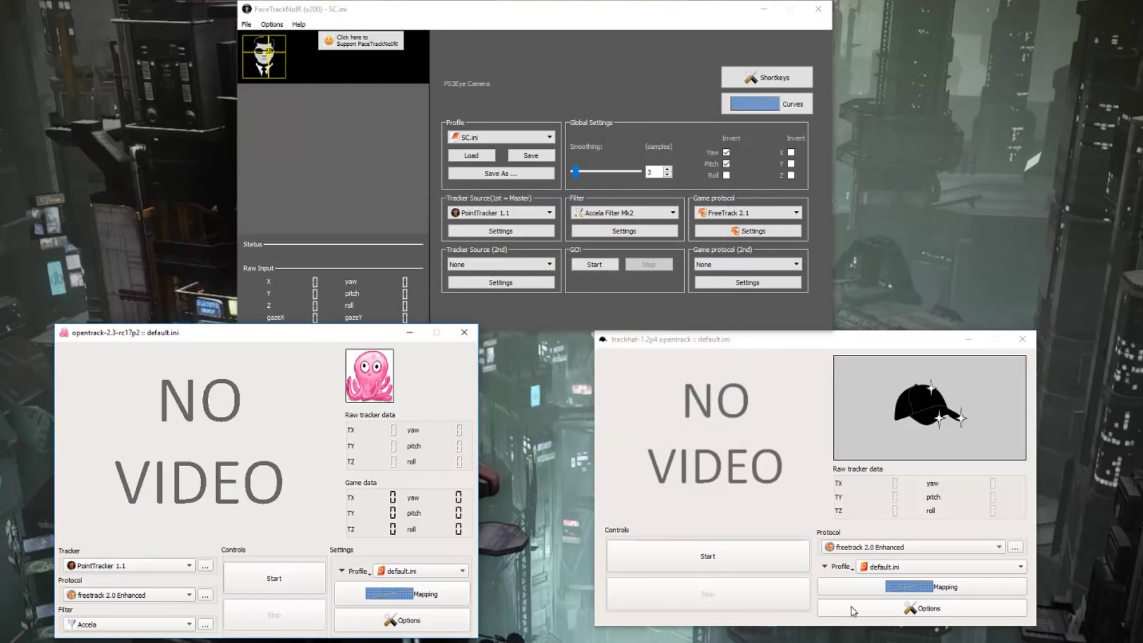
click(915, 612)
click(618, 174)
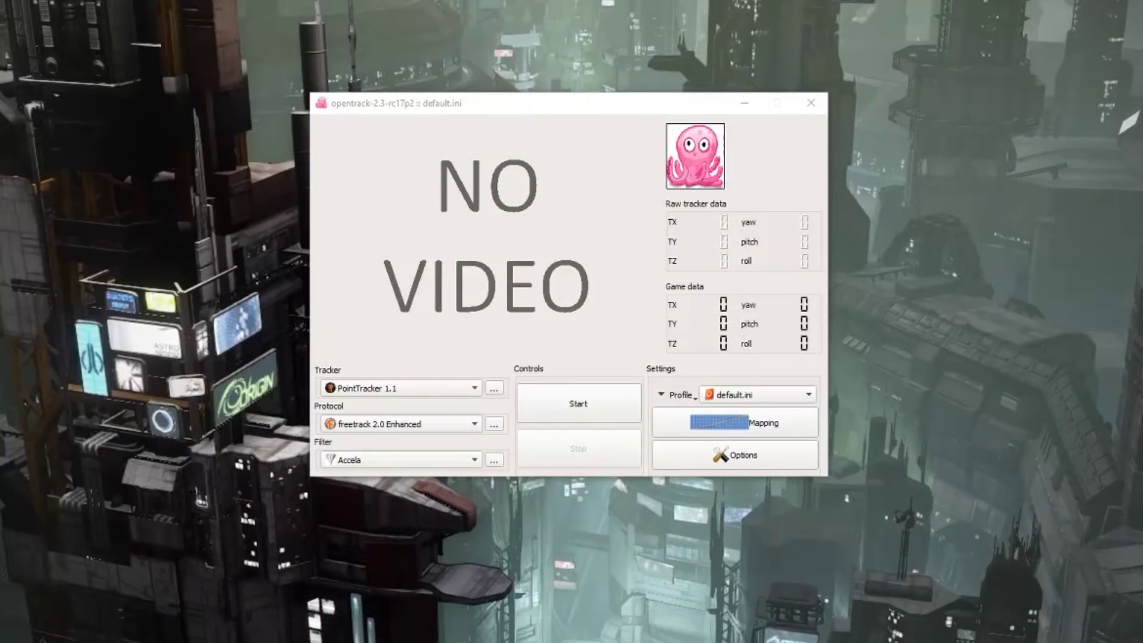
Show opentrack's camera settings, with zero camera offsets and centre pose TZ of -4.000 cm.
click(723, 456)
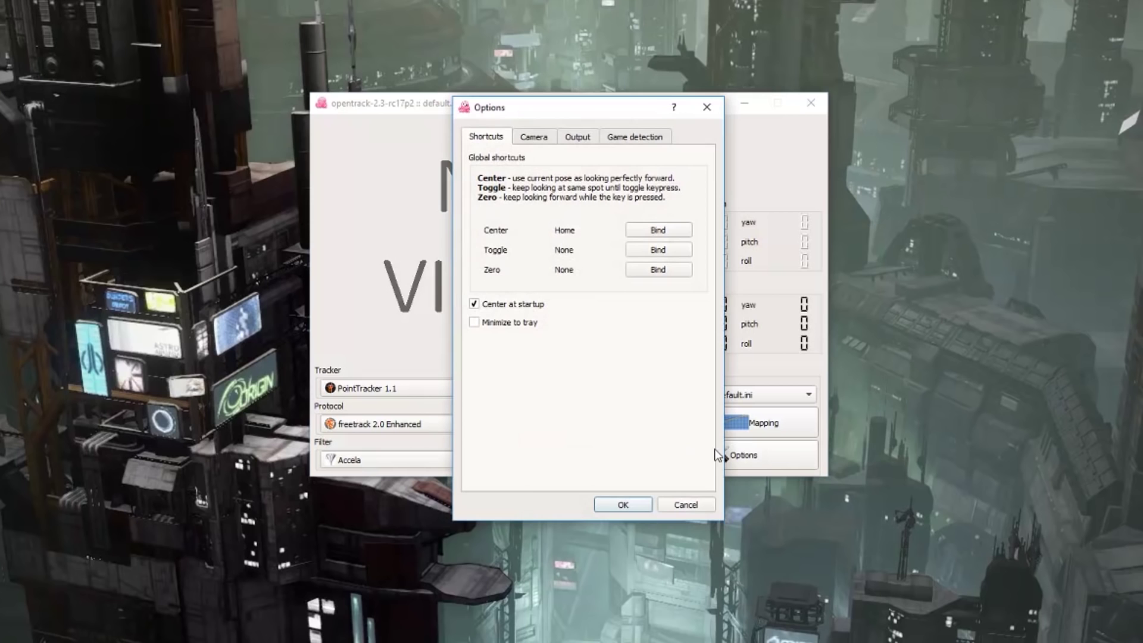
click(529, 137)
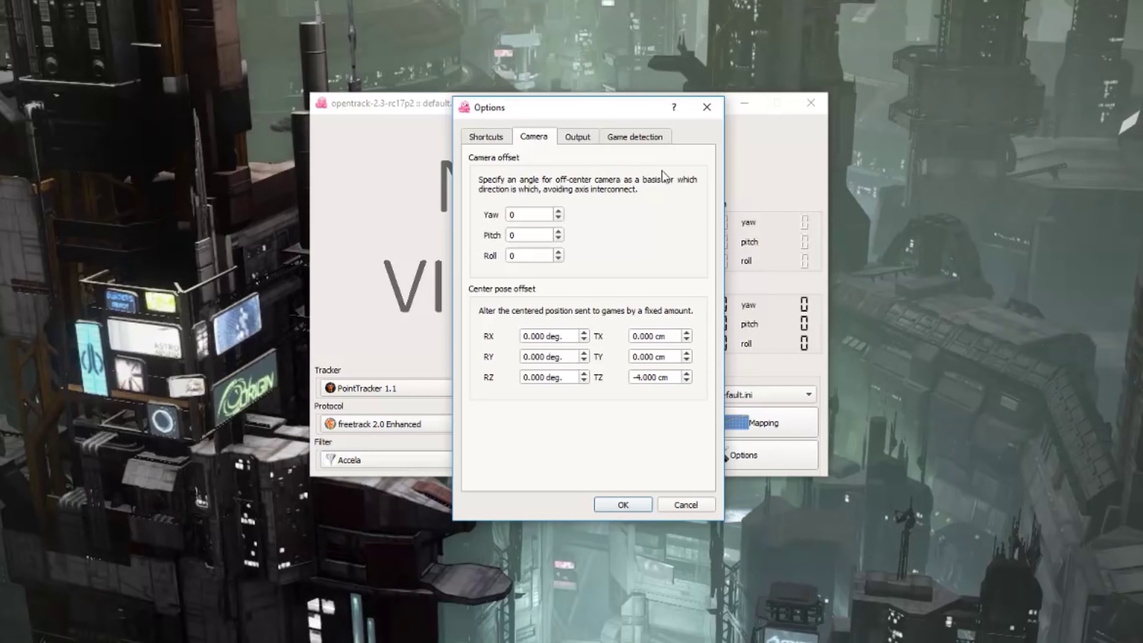